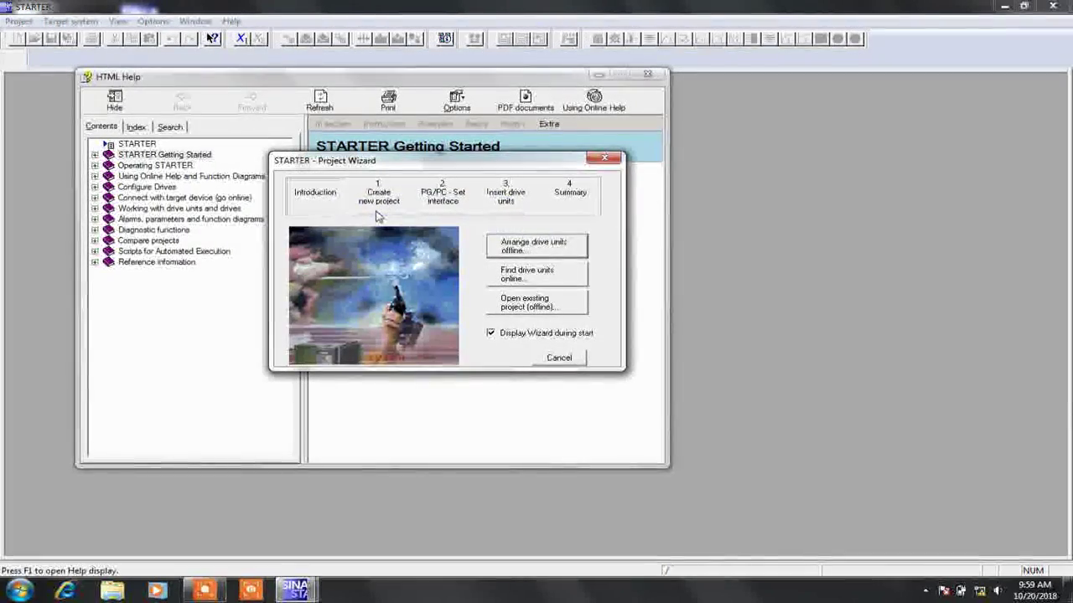
Start a new project named Project1 and enter the author name.
click(521, 279)
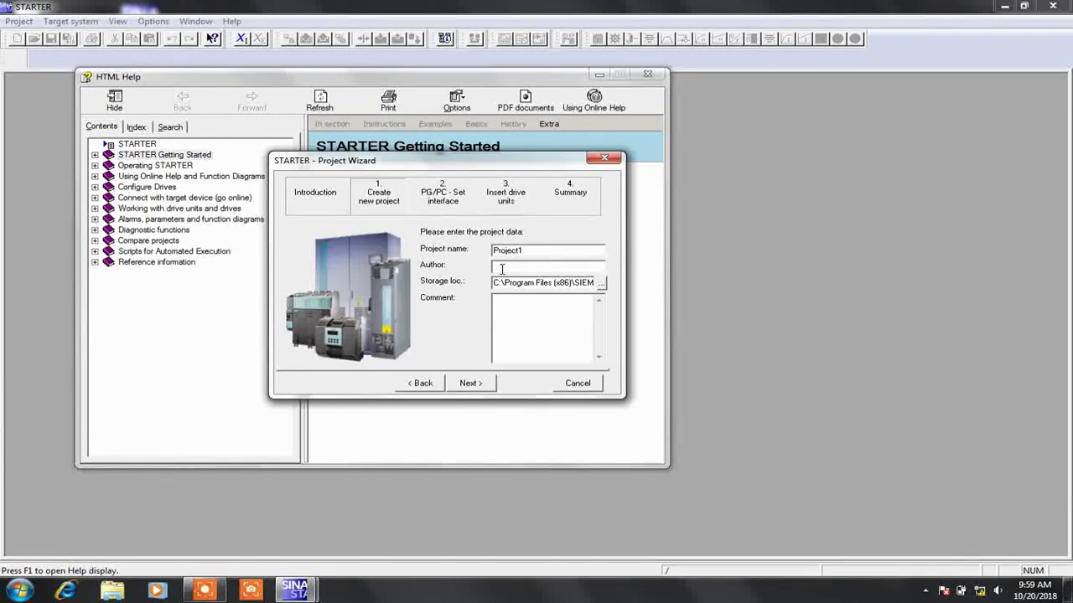
text(Tech-N-)
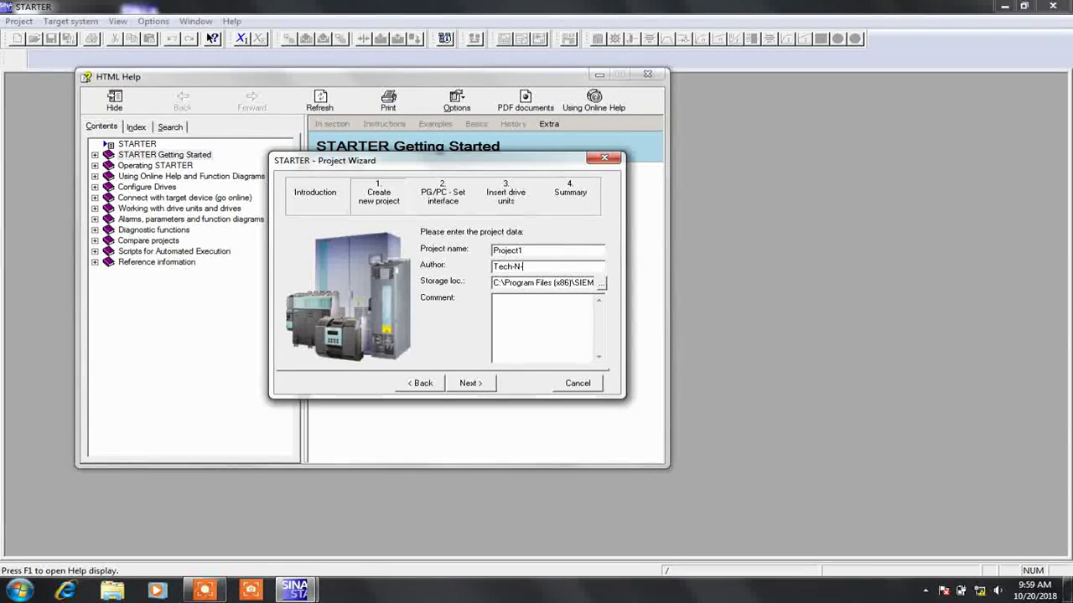
text(Fun)
Keep S7ONLINE (STEP7) over the Broadcom NetXtreme adapter as the access point.
click(482, 383)
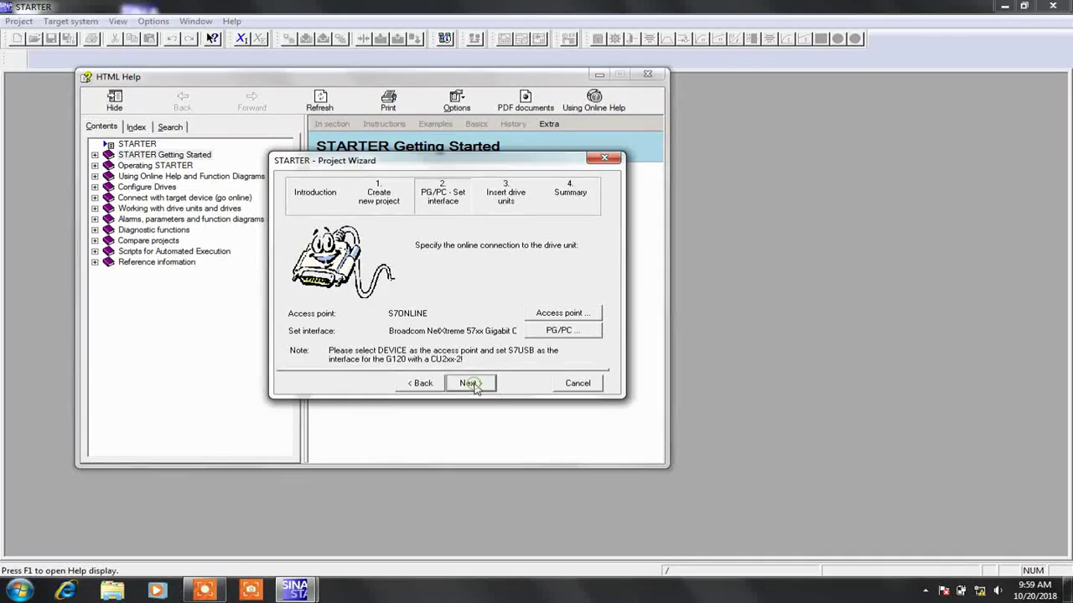
click(546, 315)
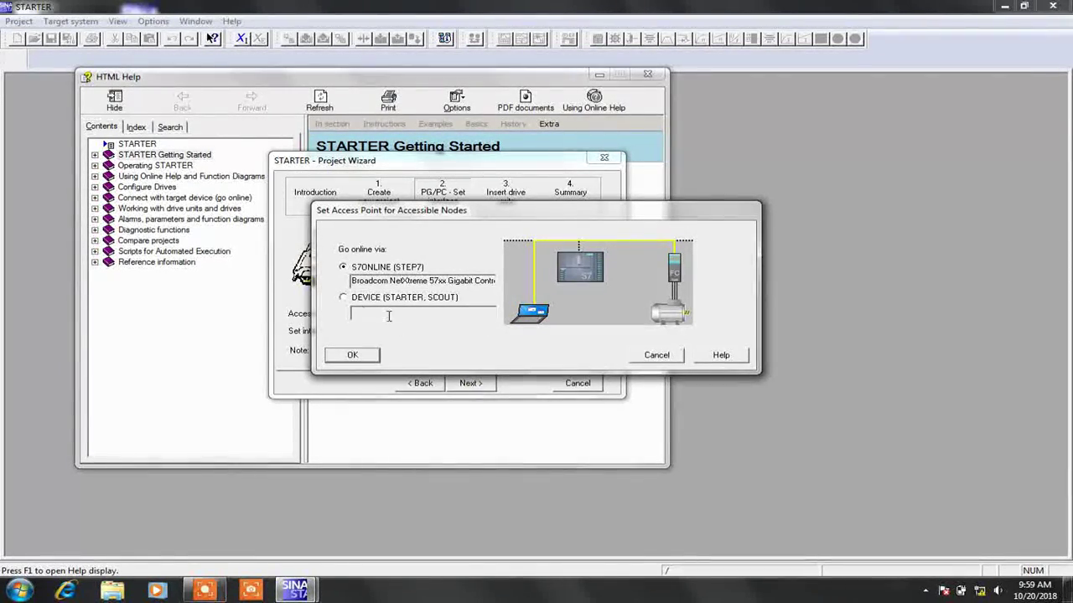
click(343, 267)
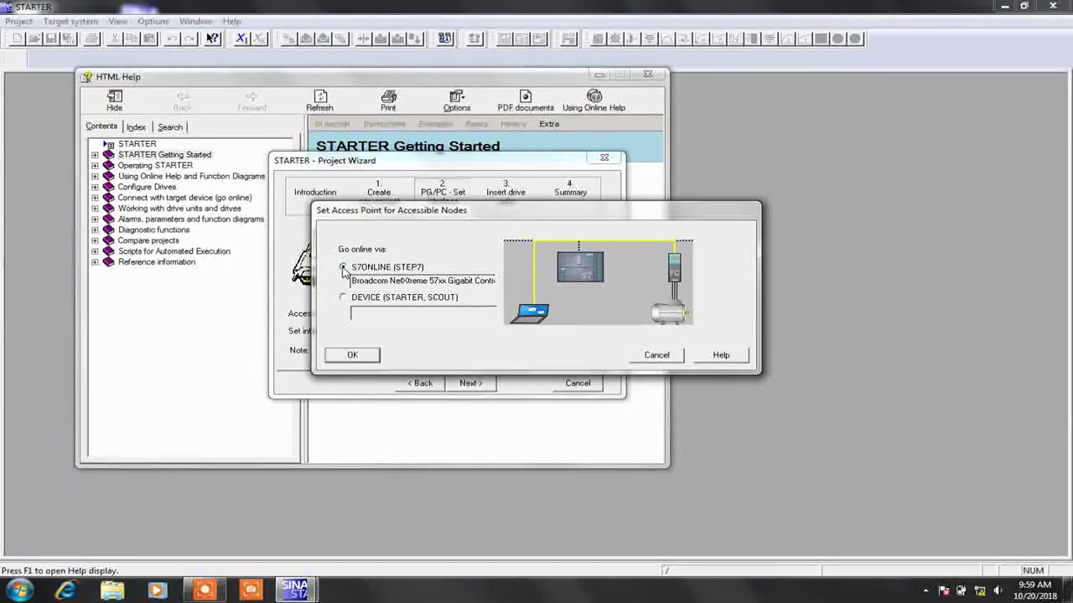
click(350, 356)
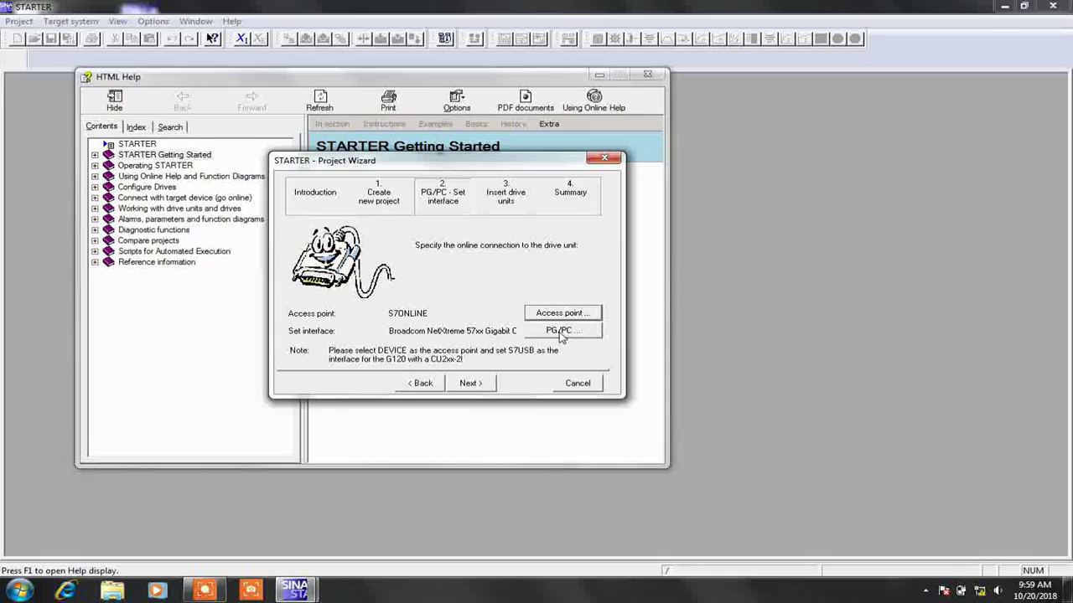
Browse the PG/PC interface list to the Broadcom NetXtreme TCP/IP assignment.
click(559, 332)
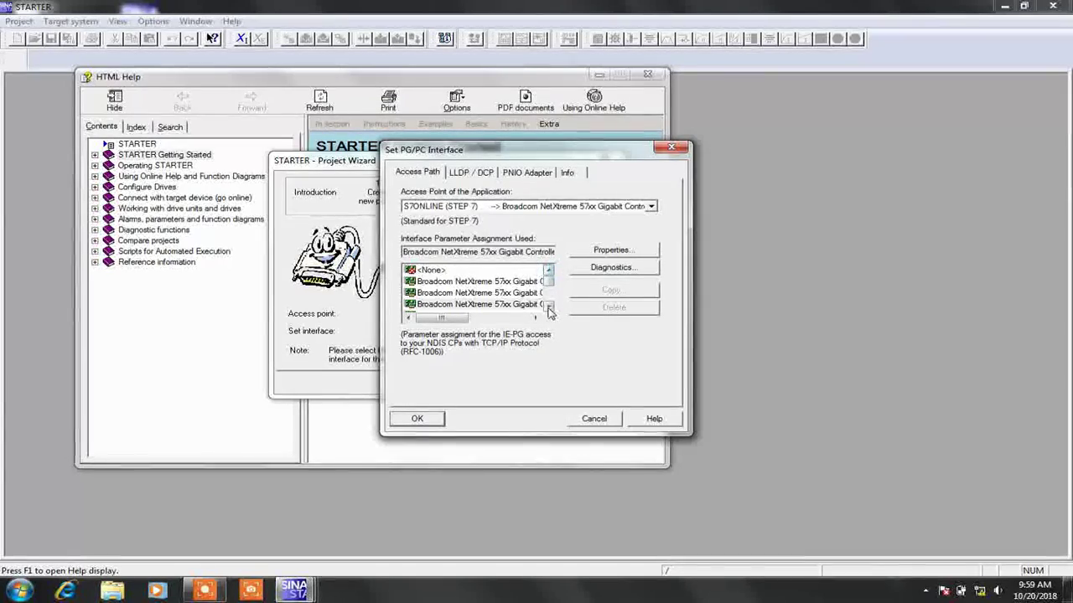
click(548, 306)
click(548, 307)
click(548, 307)
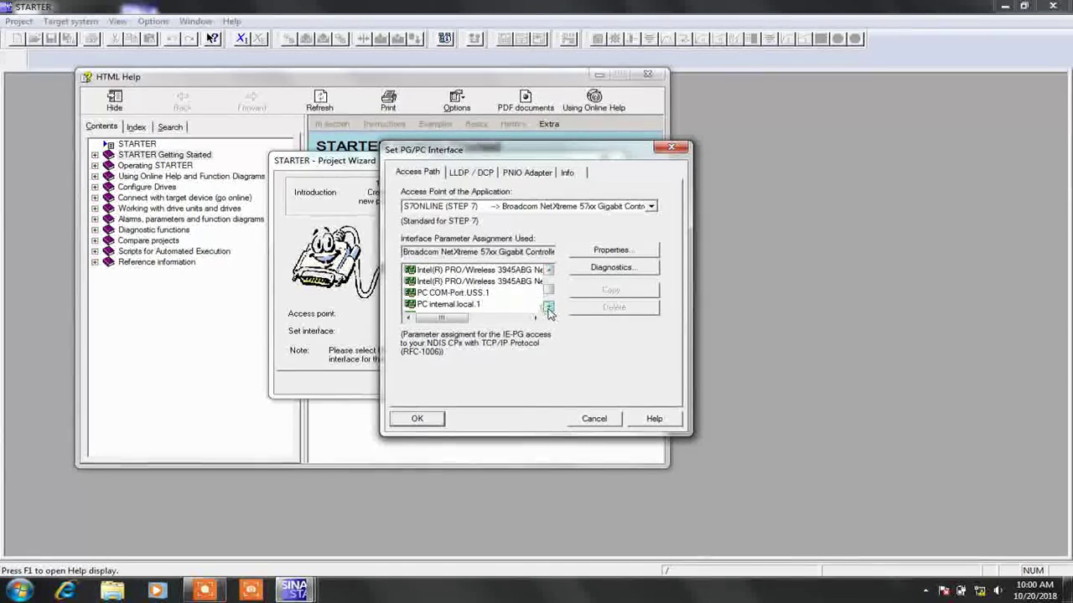
click(548, 306)
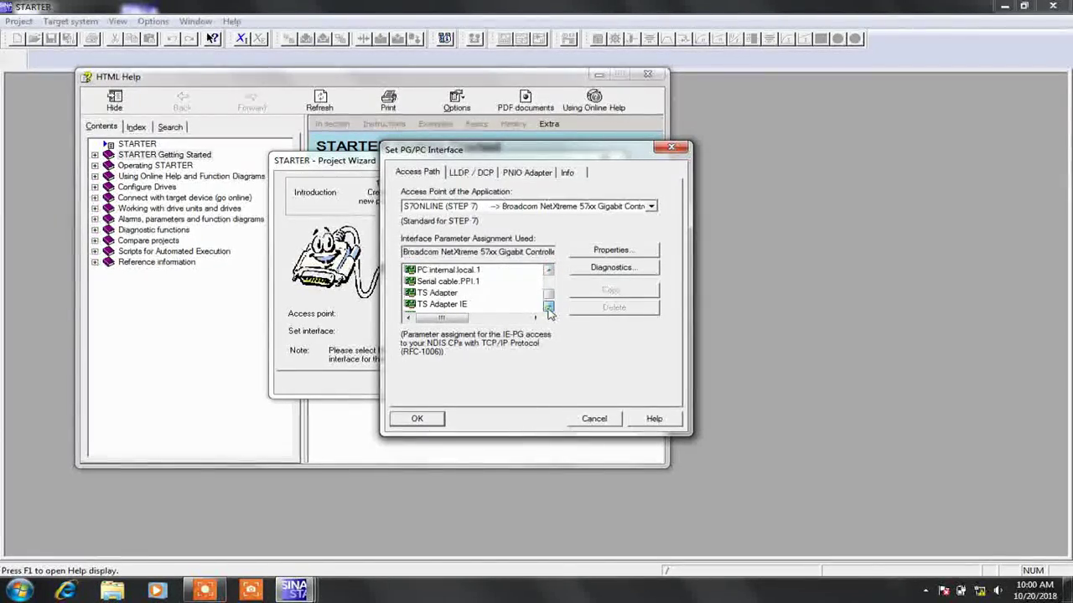
click(548, 306)
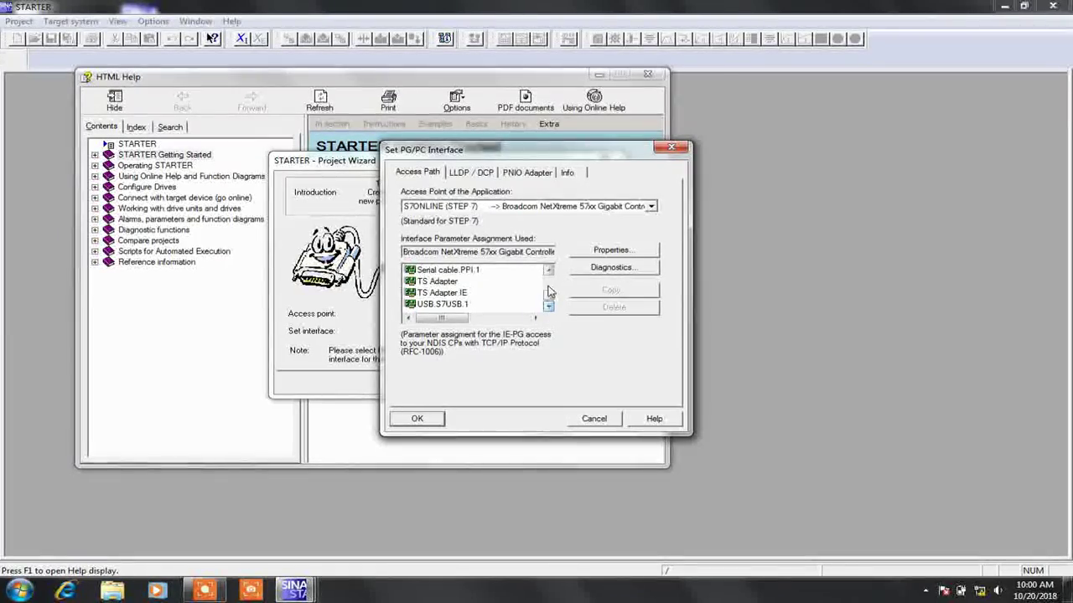
click(548, 272)
click(548, 272)
click(548, 272)
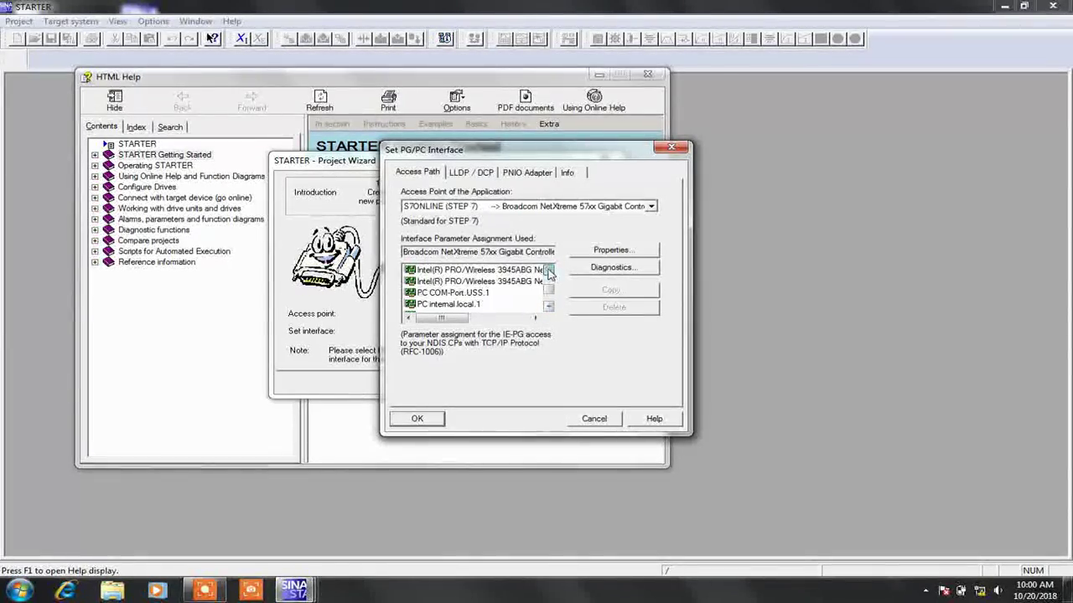
click(548, 272)
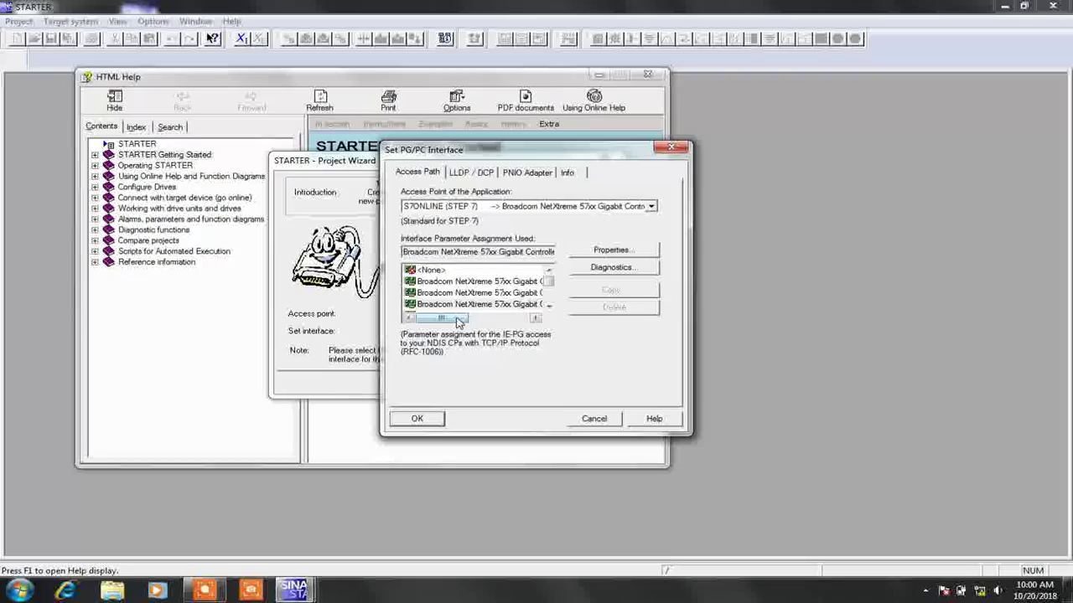
drag(458, 319, 432, 308)
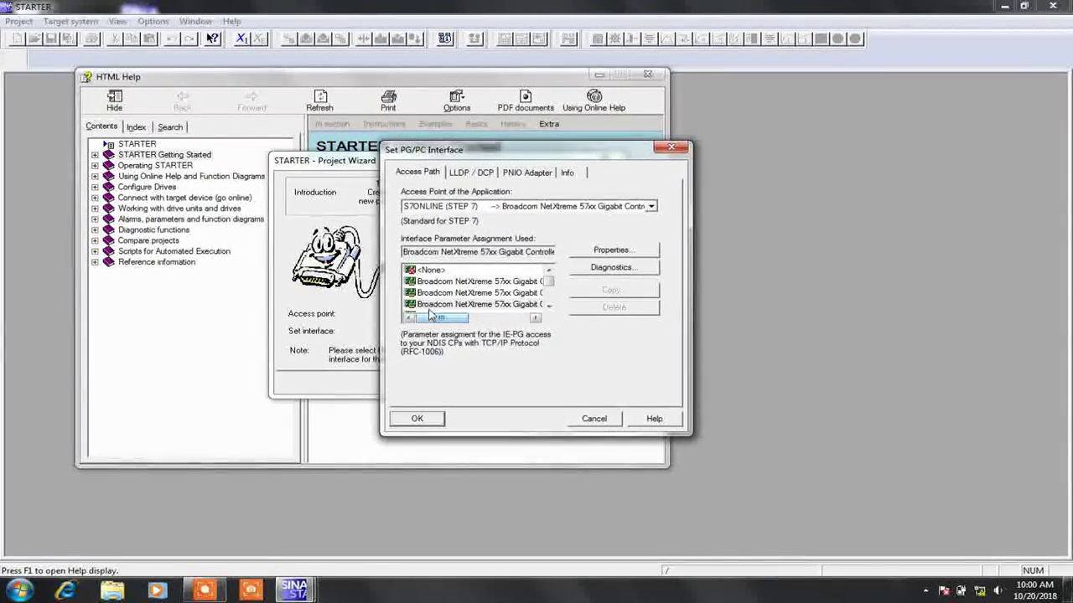
Check the Broadcom TCP/IP properties and apply it as the PG/PC interface.
double_click(429, 307)
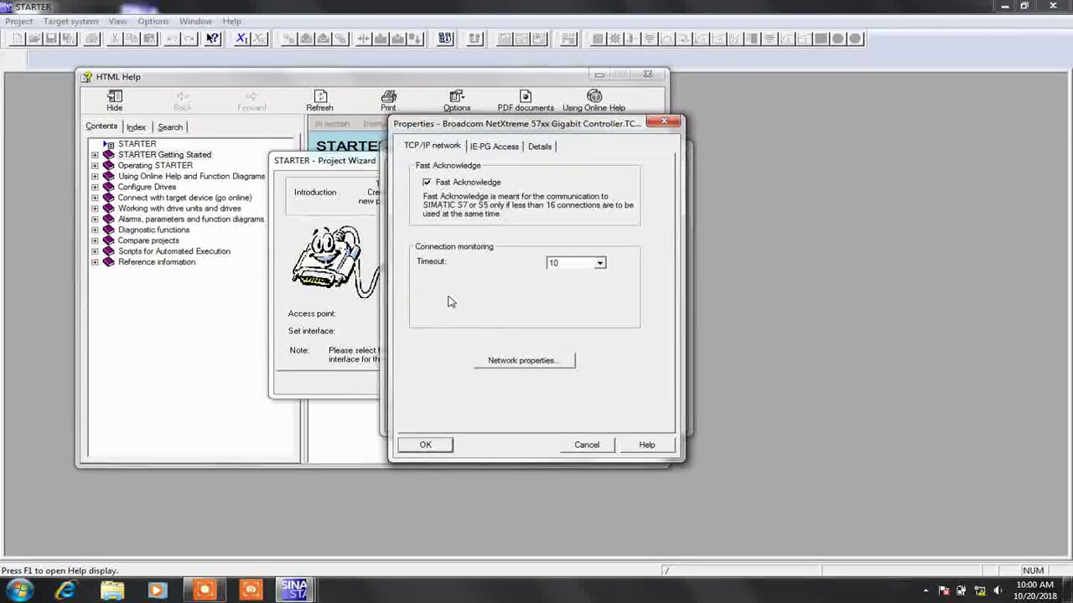
click(427, 445)
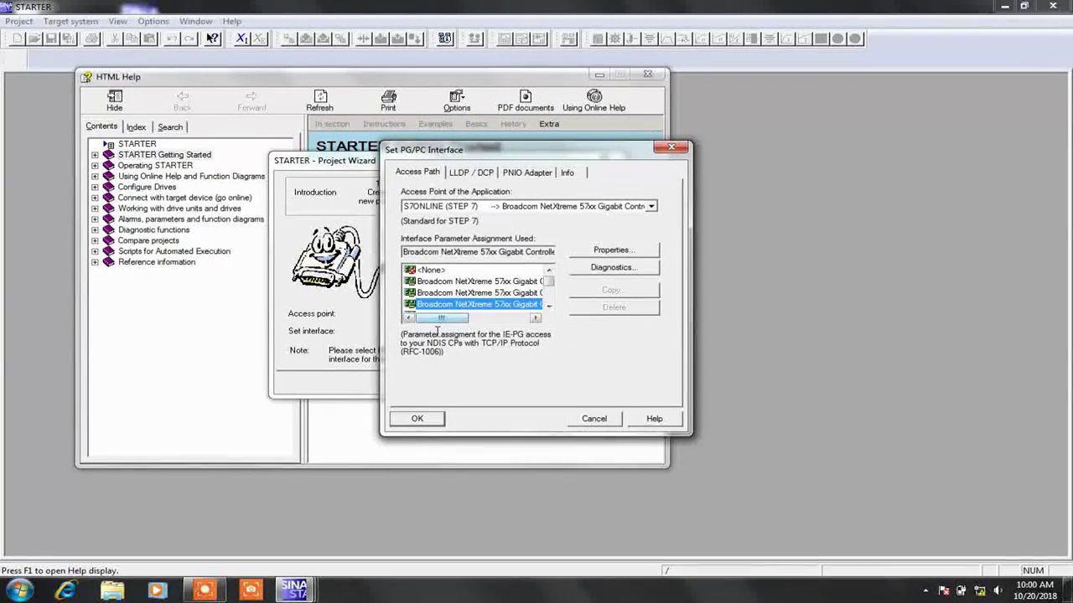
click(425, 417)
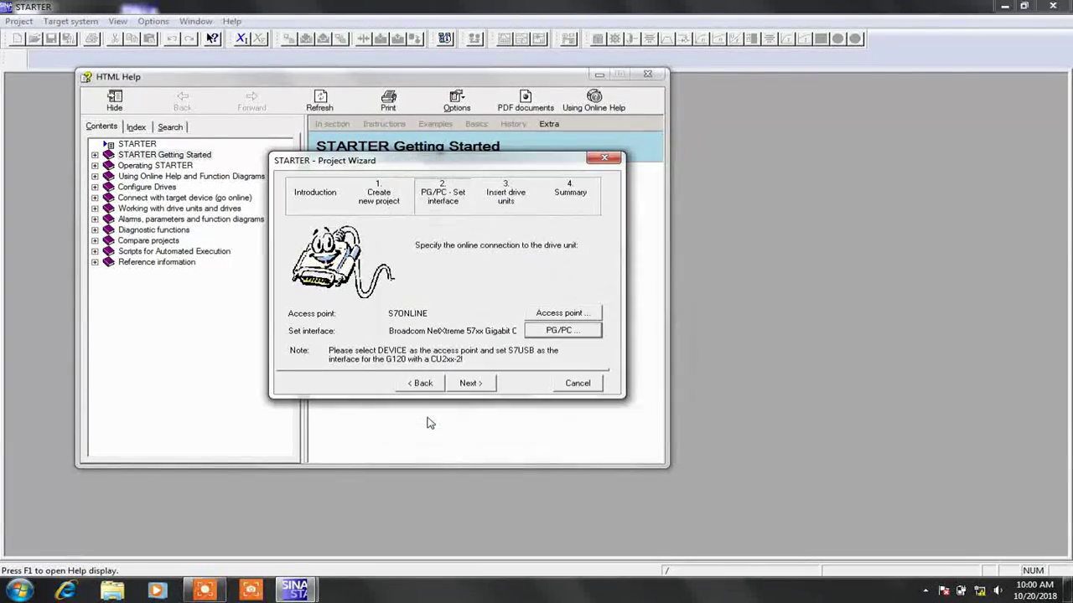
Insert the found G120_CU250S_2_PN_VECTOR drive and finish creating Project1.
click(470, 383)
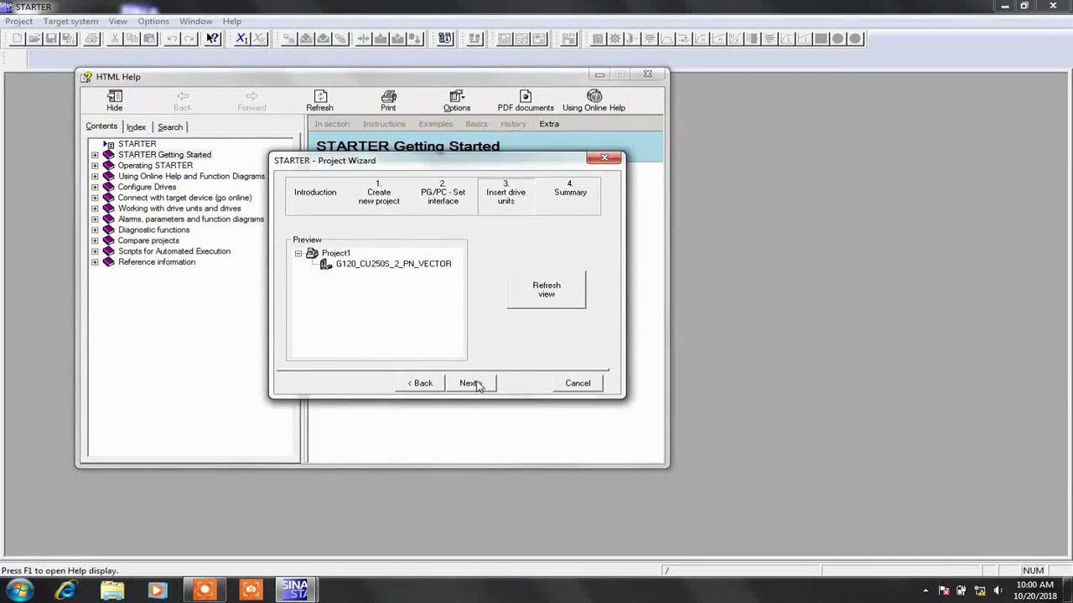
click(422, 264)
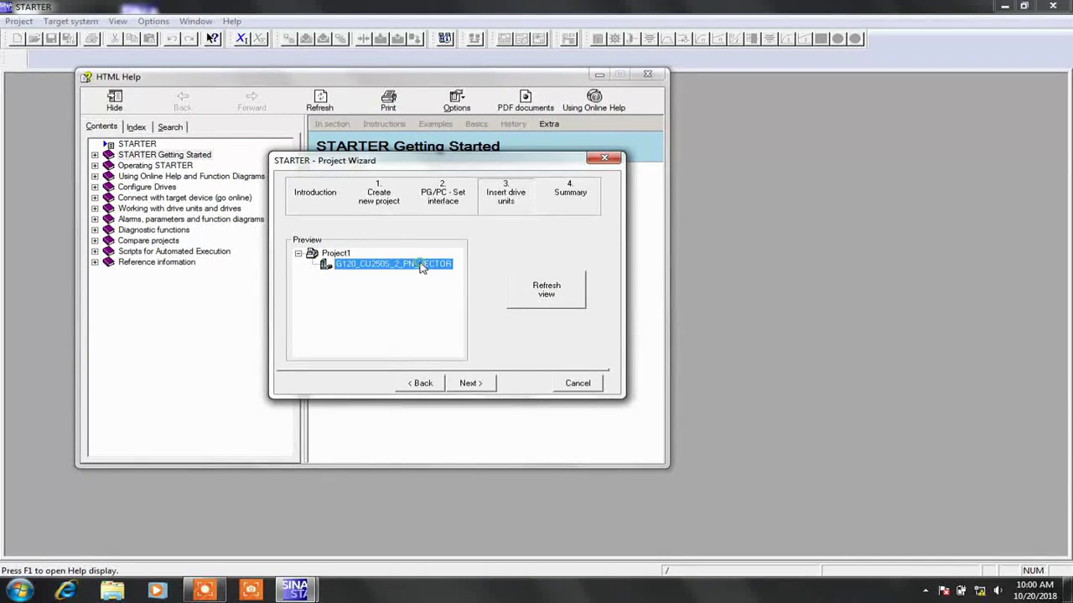
click(470, 383)
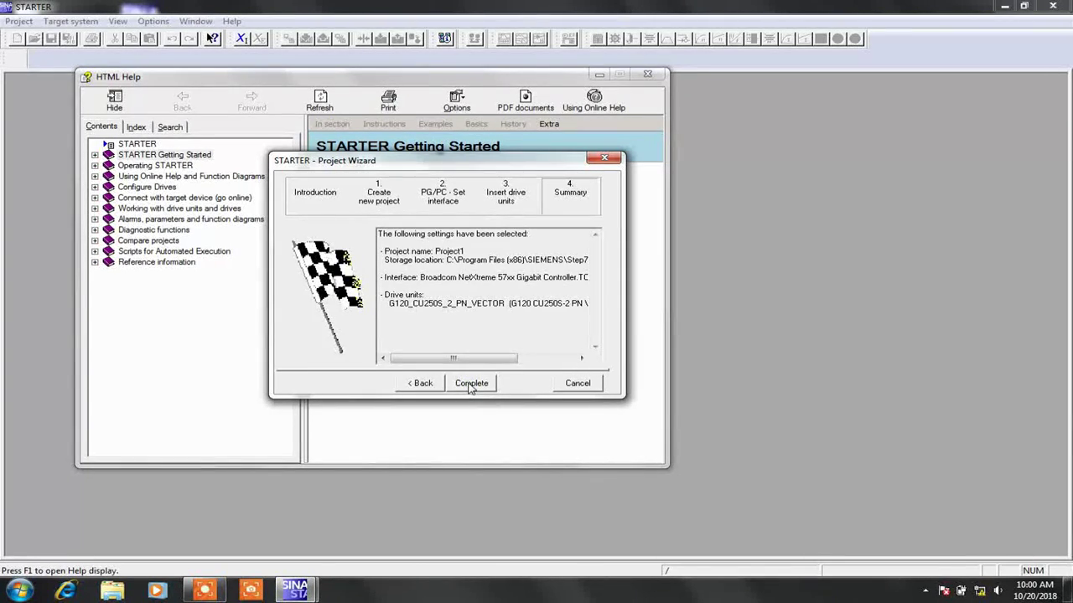
click(470, 384)
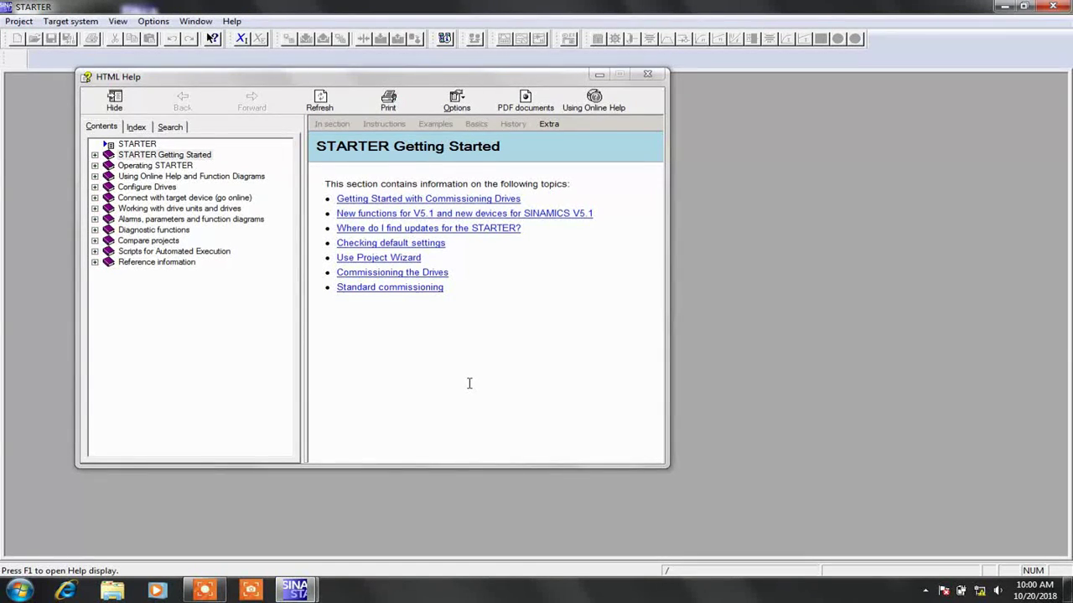
Close the help and expand the G120_CU250S_2_PN_VECTOR drive in the project tree.
click(648, 76)
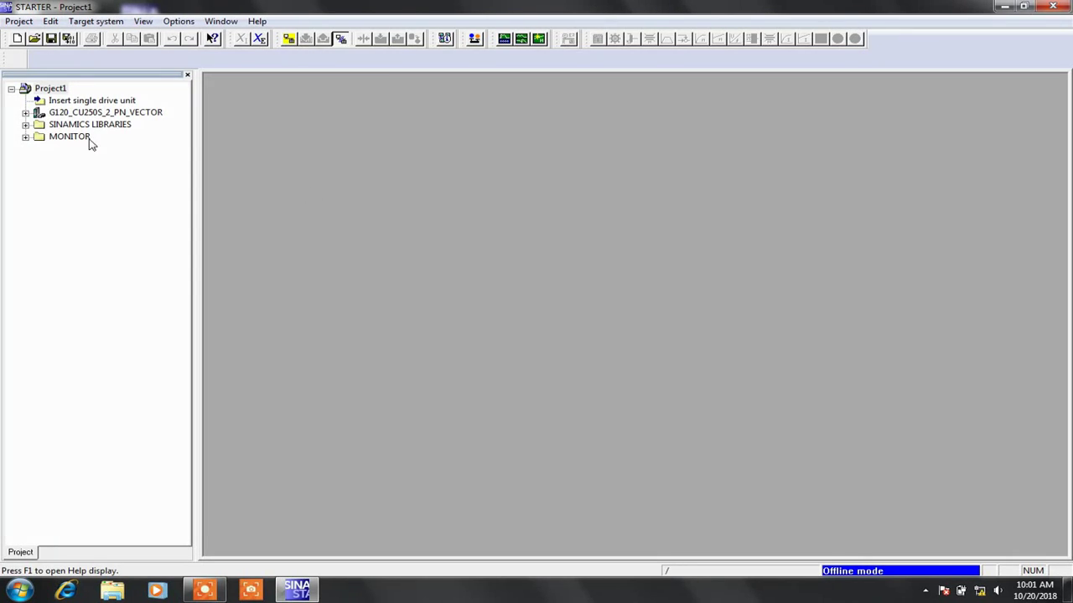
click(55, 114)
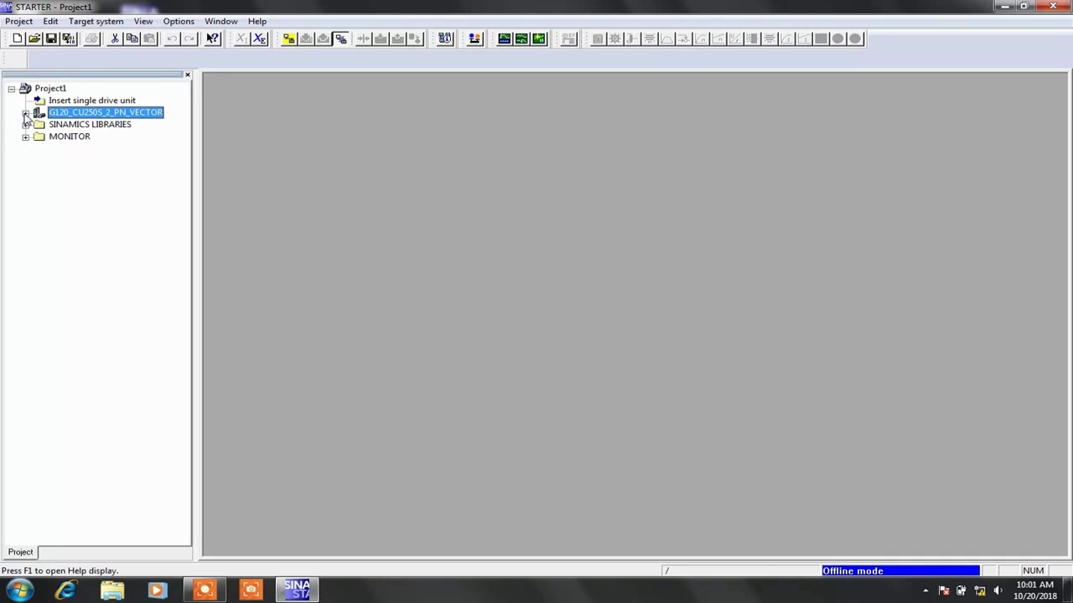
click(25, 114)
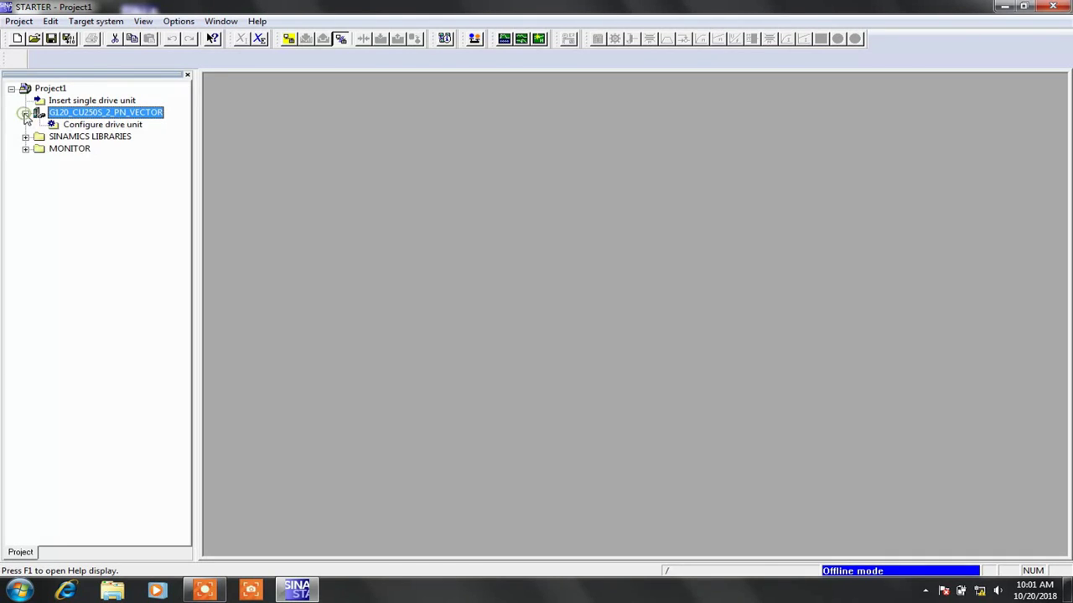
Go online with the G120 drive and load its hardware configuration to the PG.
click(289, 39)
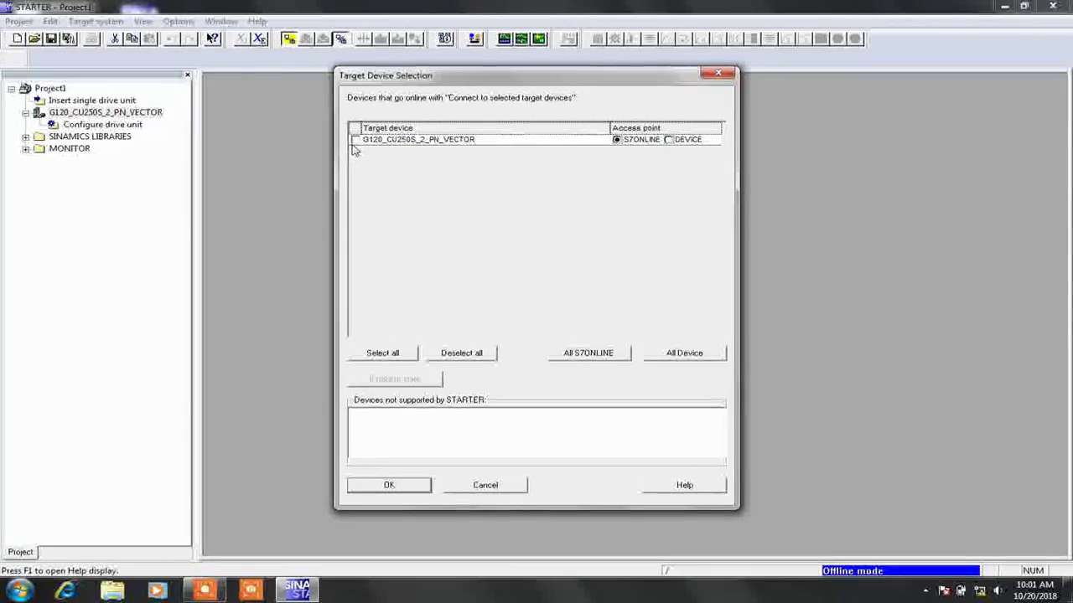
click(356, 141)
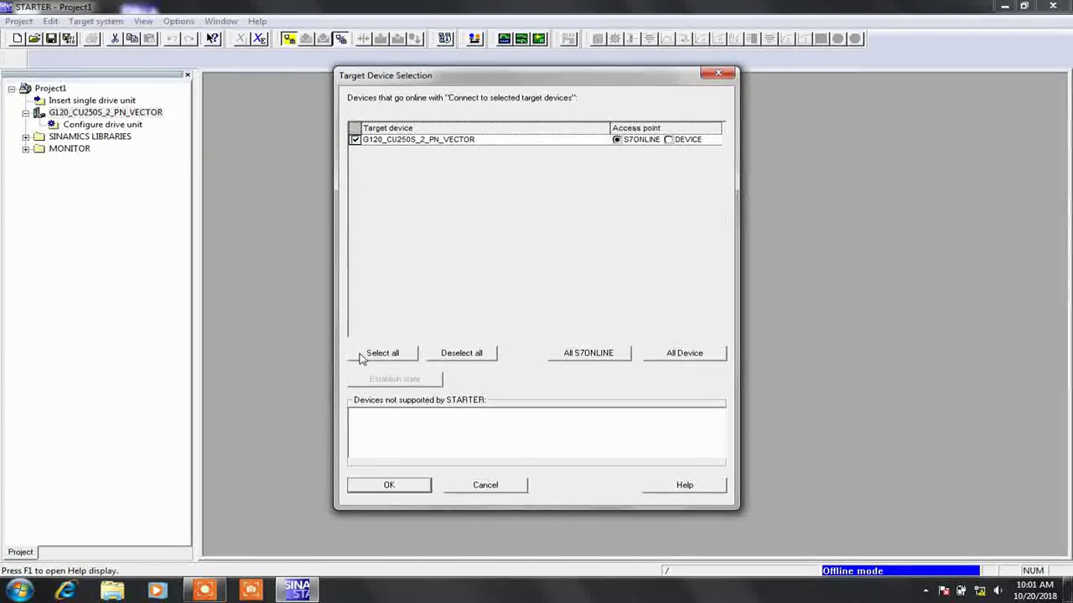
click(387, 485)
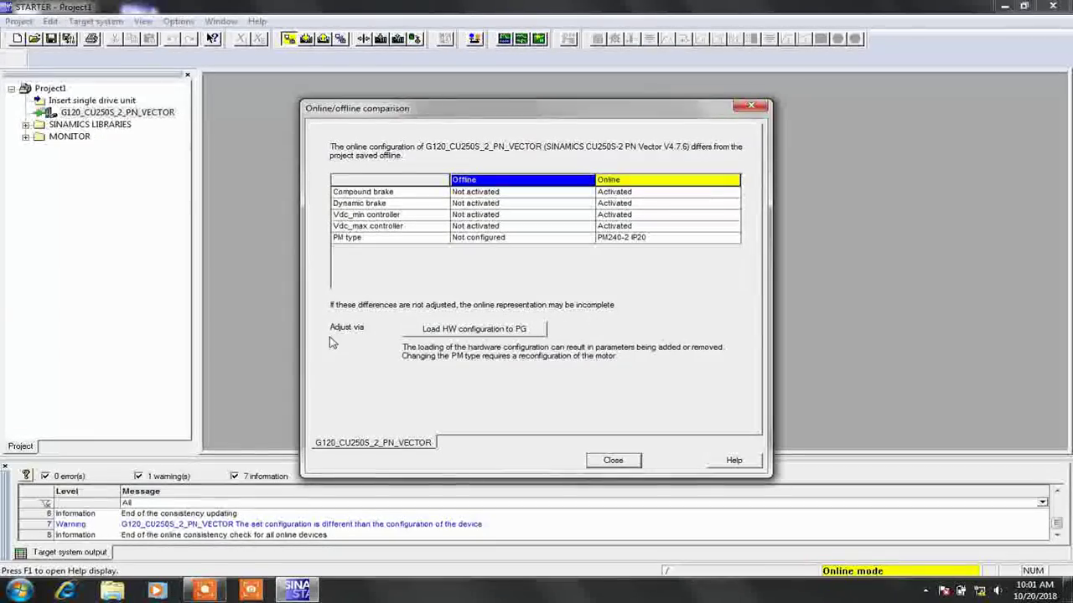
click(431, 331)
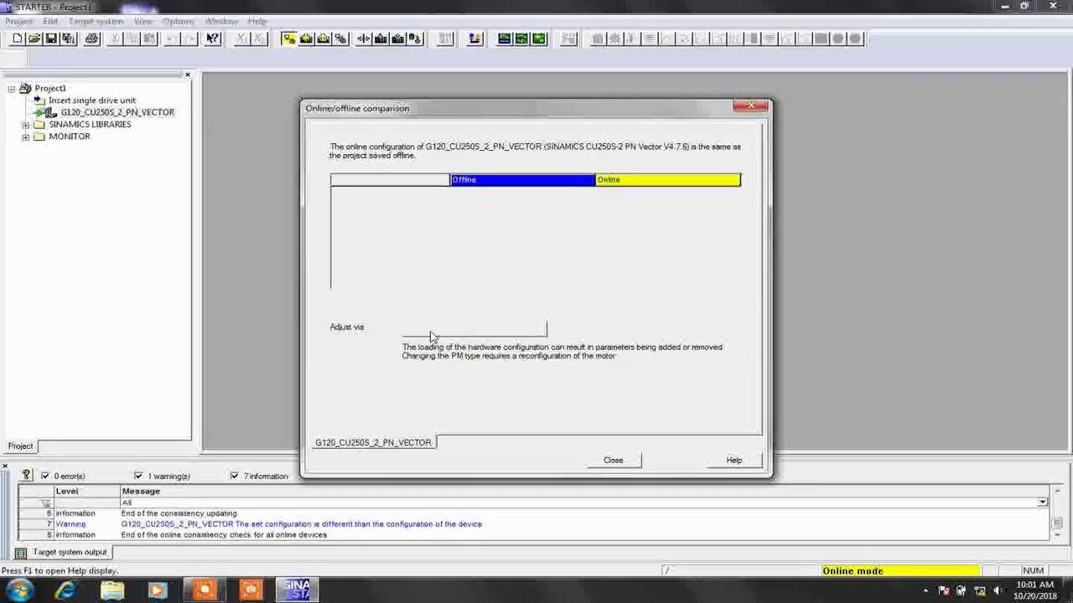
click(612, 460)
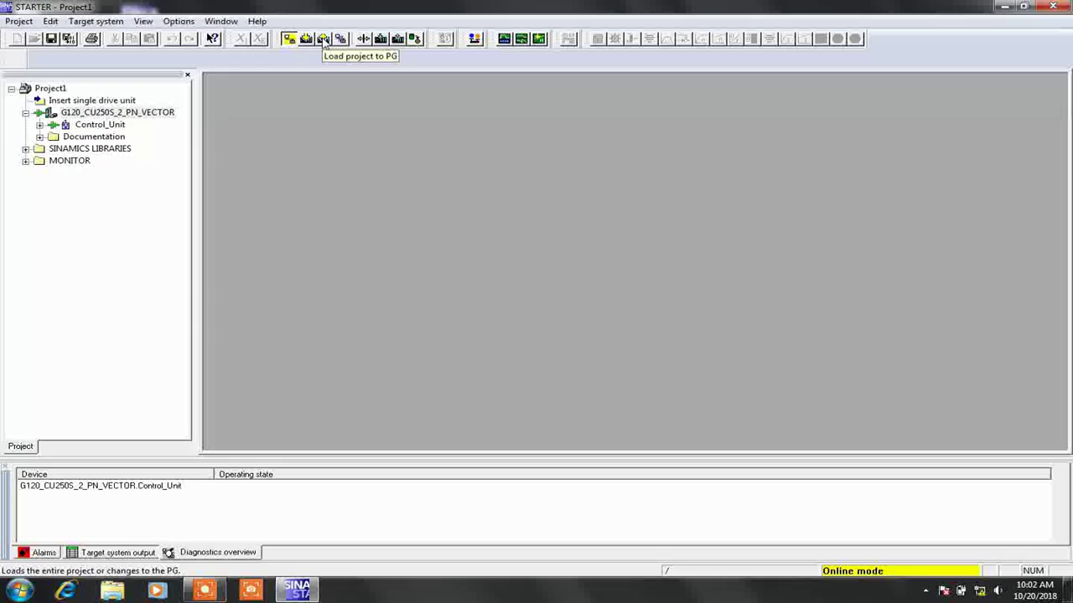
Upload the drive's project data to the PG and dismiss the success message.
click(325, 42)
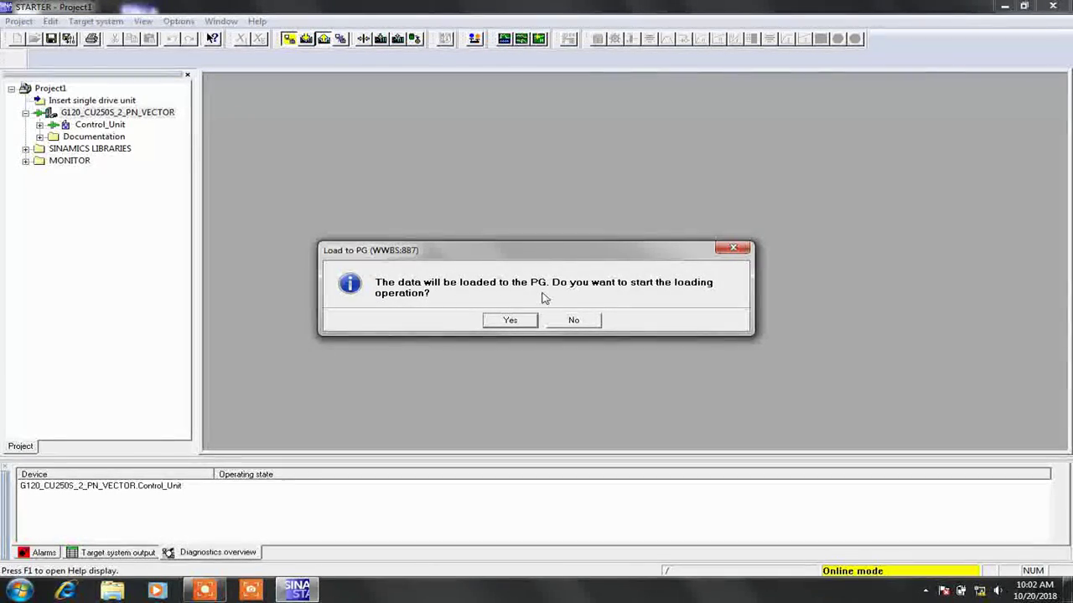
click(510, 321)
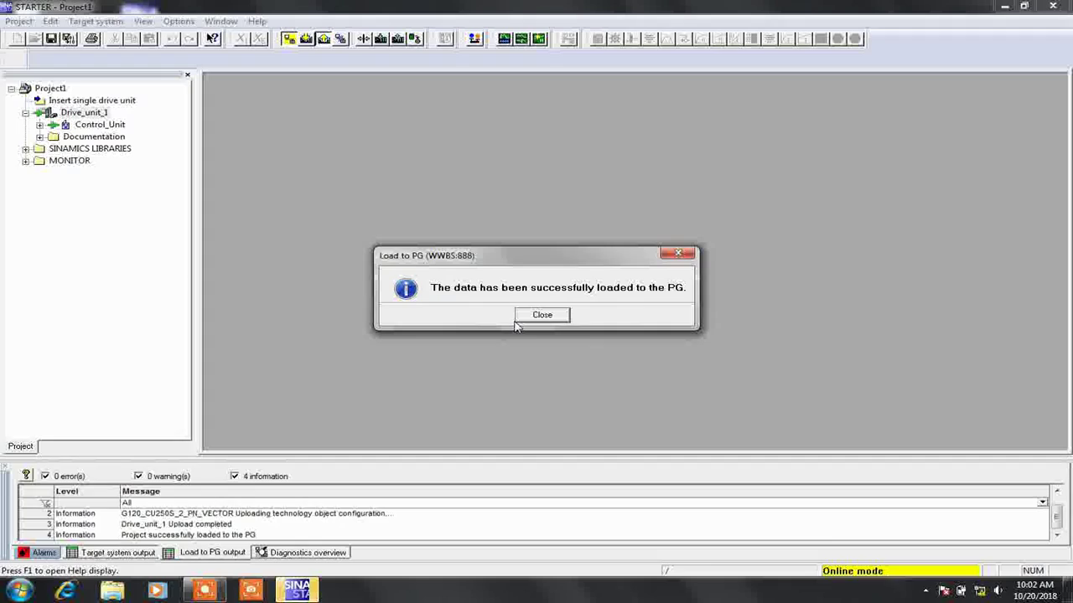
click(533, 317)
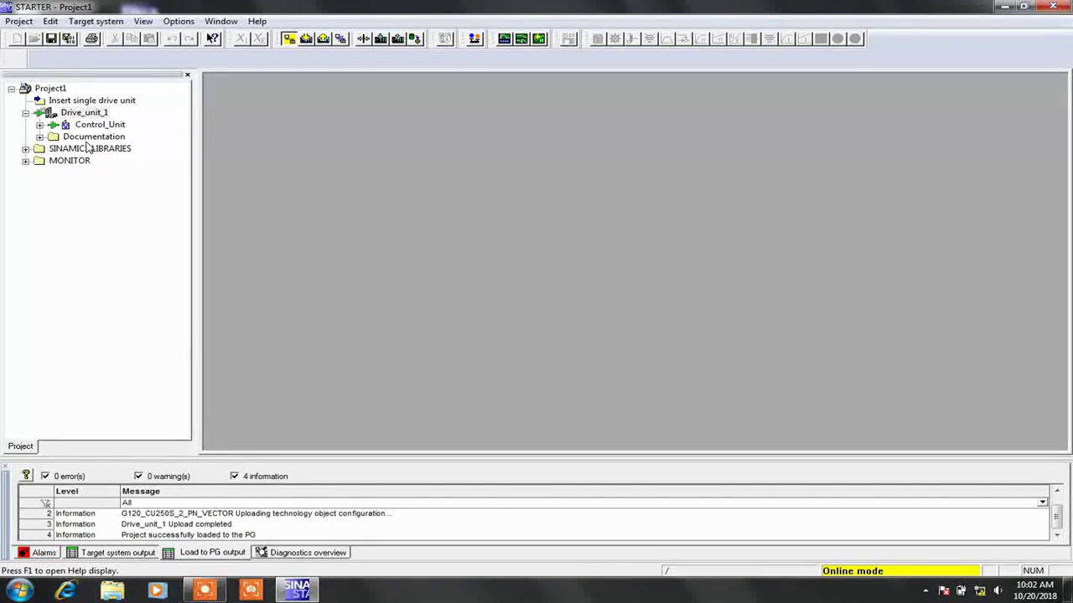
Open the Control_Unit Expert list and page through its online parameter values.
click(39, 124)
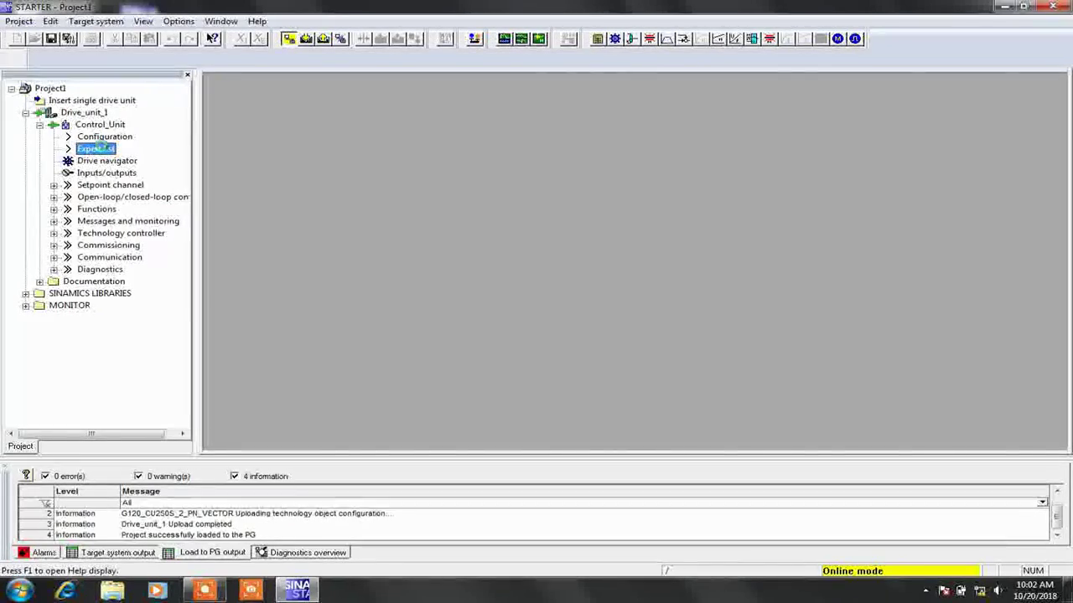
double_click(99, 148)
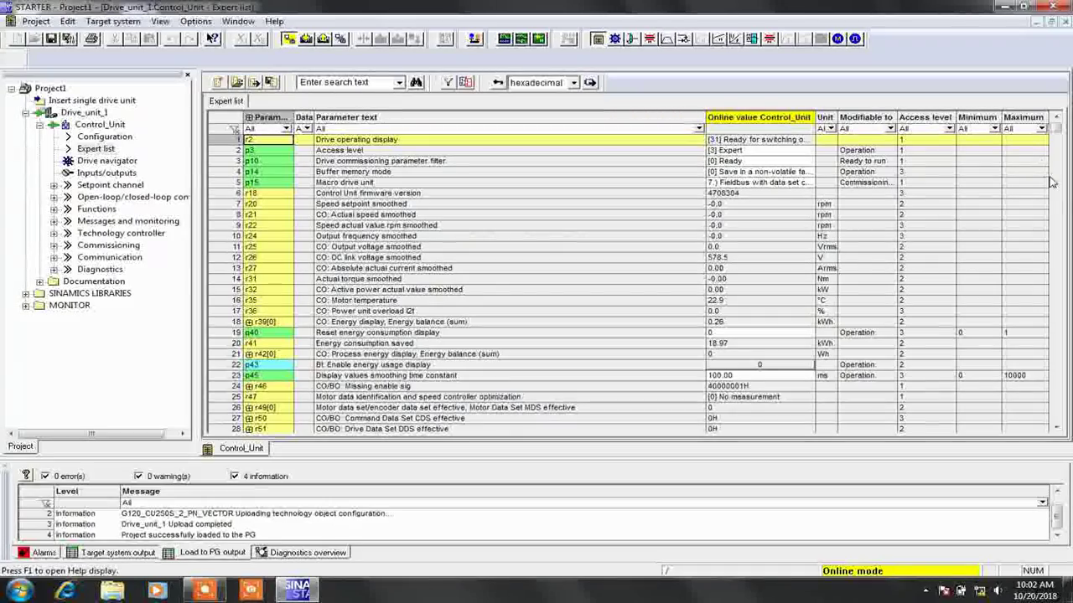
click(1057, 203)
click(1057, 203)
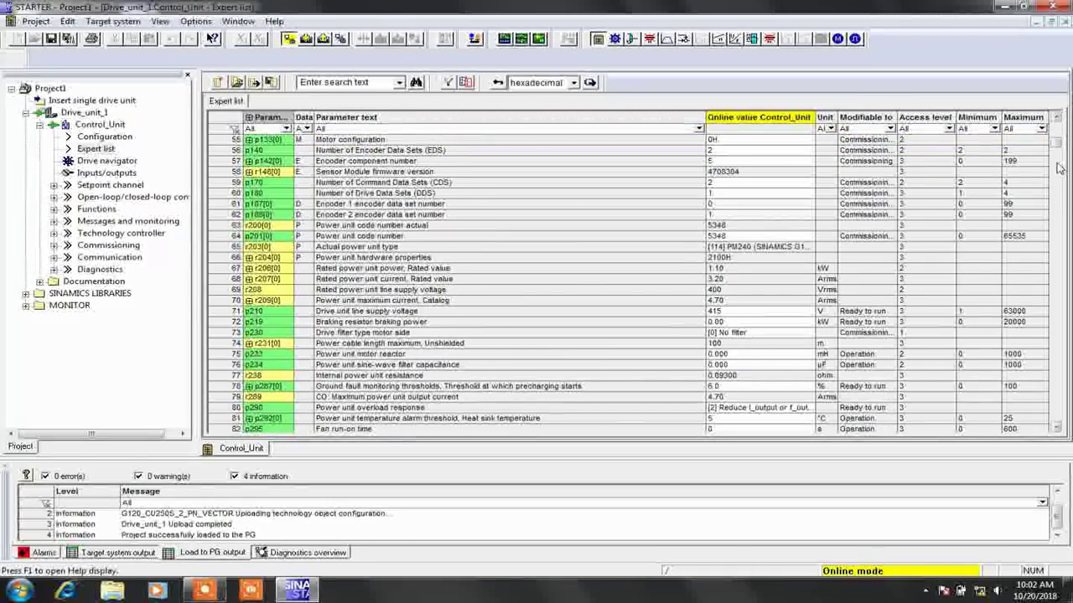
click(1057, 134)
click(1057, 134)
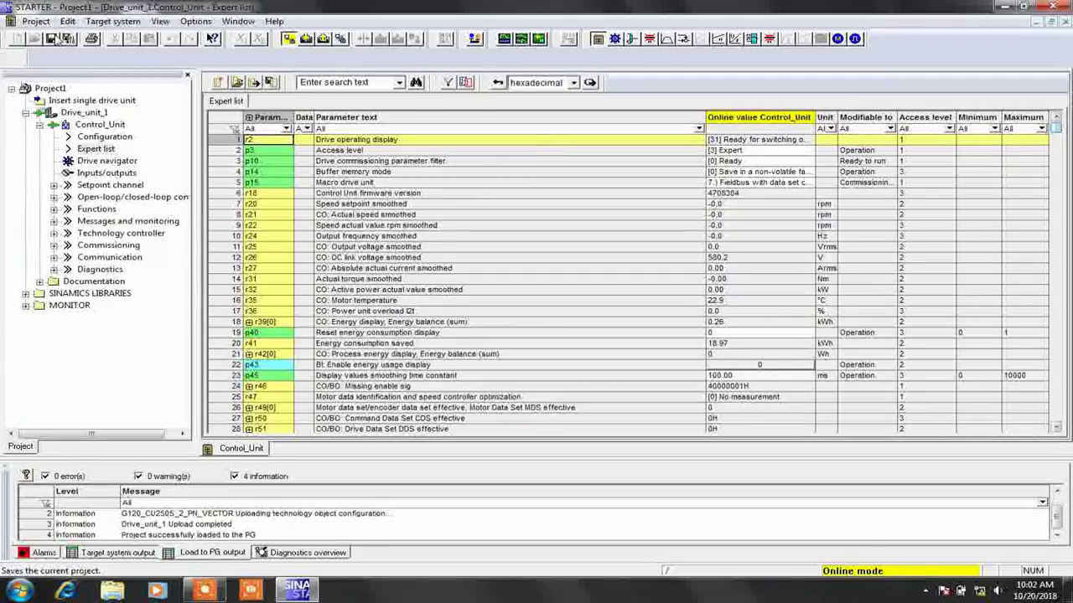
Save Project1 and move down the Expert list to parameters such as p505.
click(268, 117)
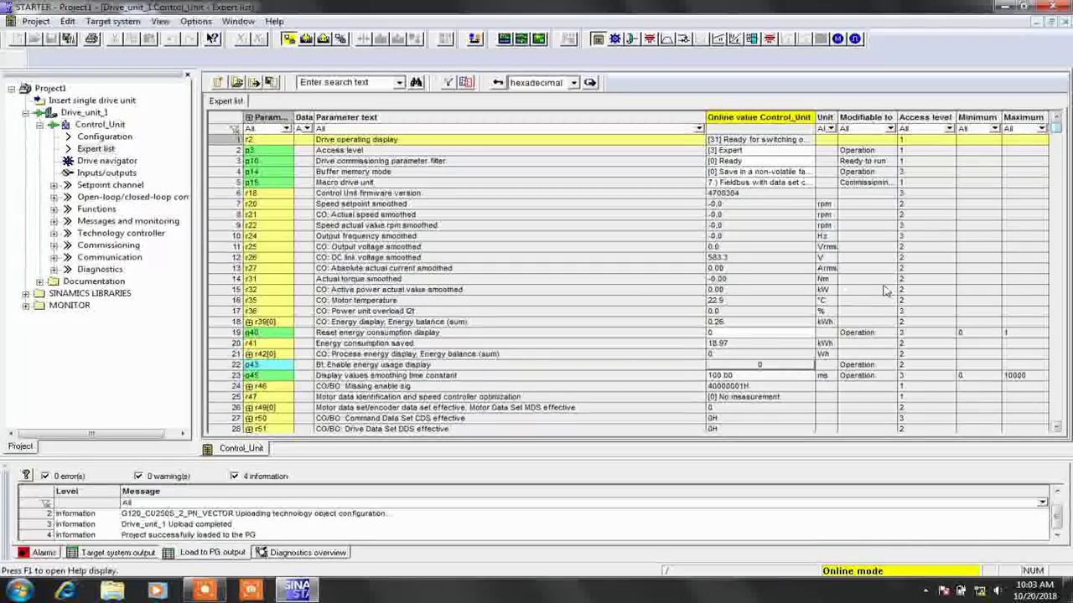
scroll(1064, 342, down, 20)
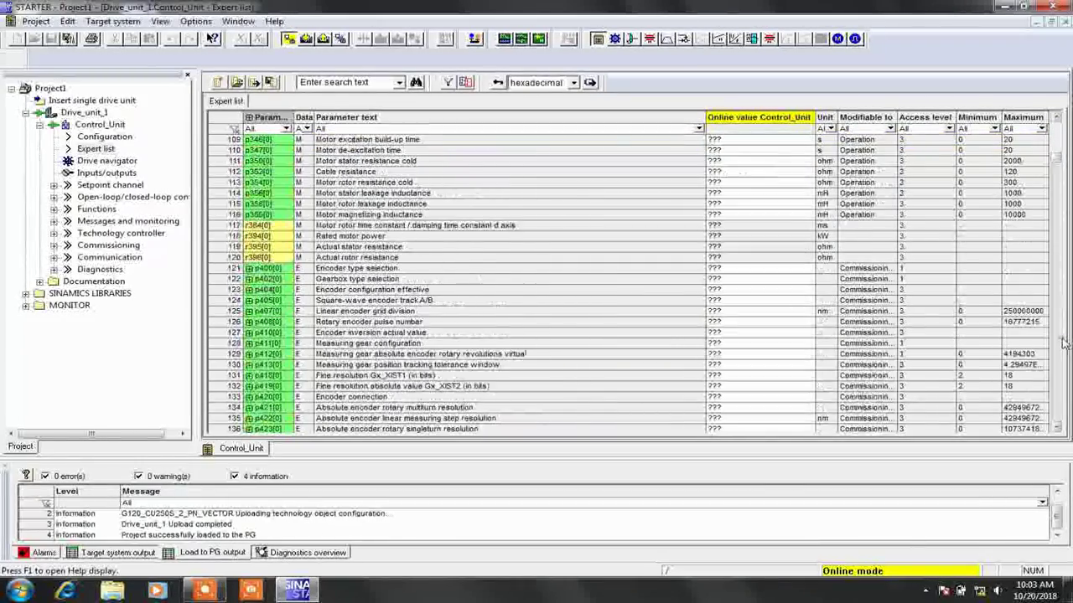
click(1064, 342)
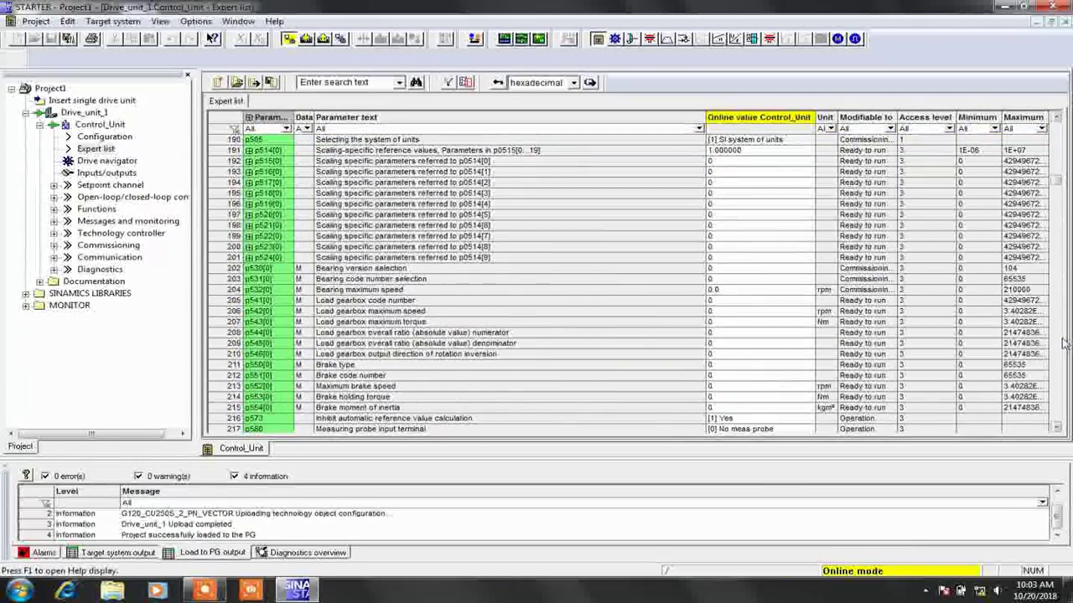